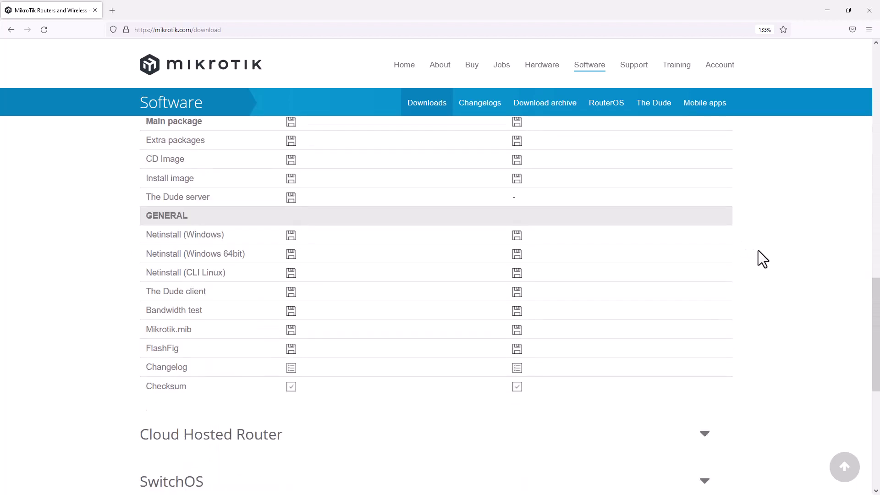
- Look through the RouterOS download table for the 64-bit Windows Netinstall and the 6.49.6 Stable MIPSBE main package
double_click(153, 216)
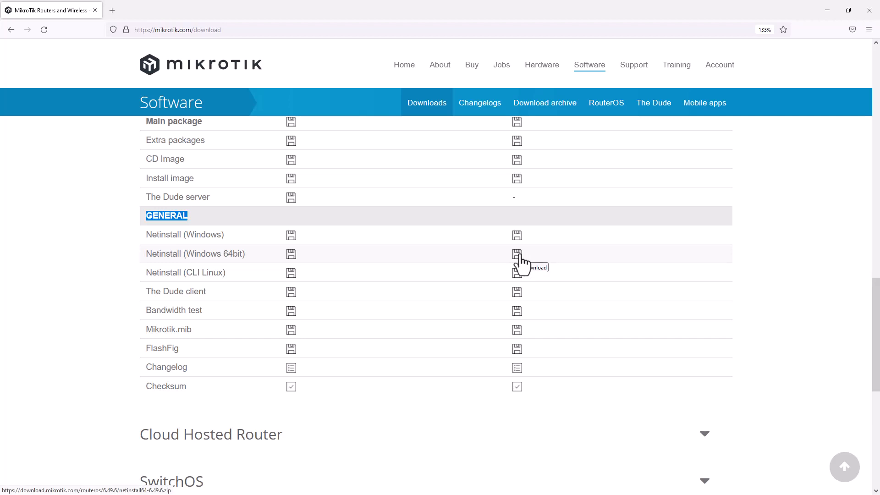
left_click(67, 255)
scroll(93, 265, "up", 6)
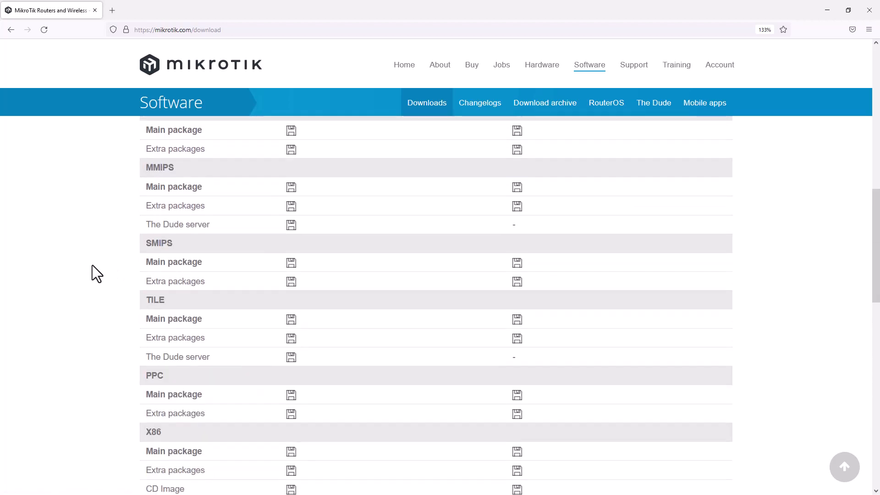
scroll(86, 270, "up", 3)
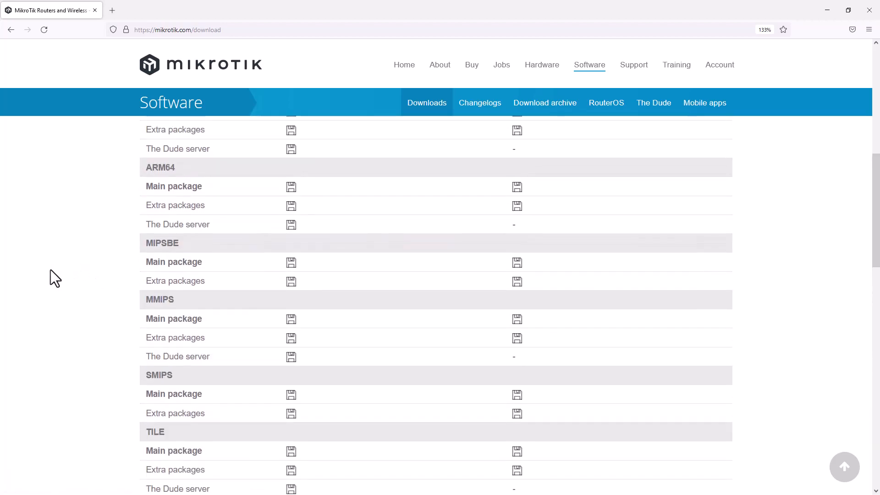
scroll(51, 272, "up", 2)
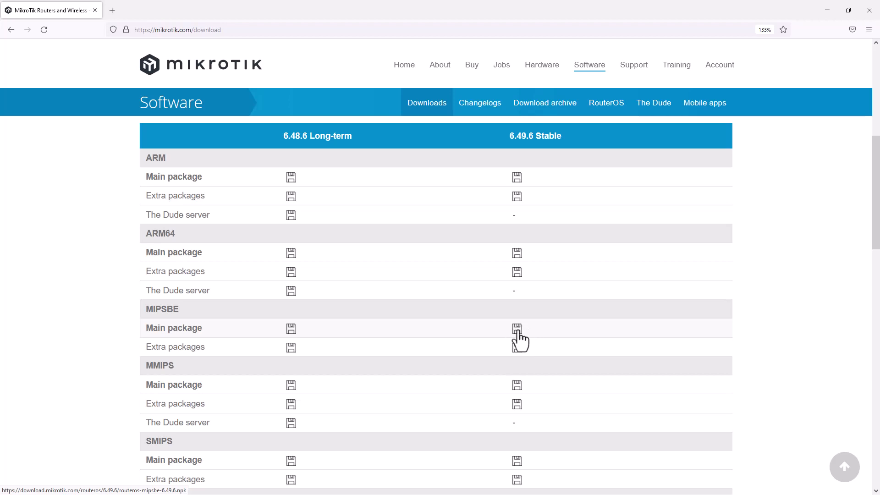
- Minimize the browser, check the downloaded RouterOS package file on the desktop, and launch netinstall64
left_click(835, 6)
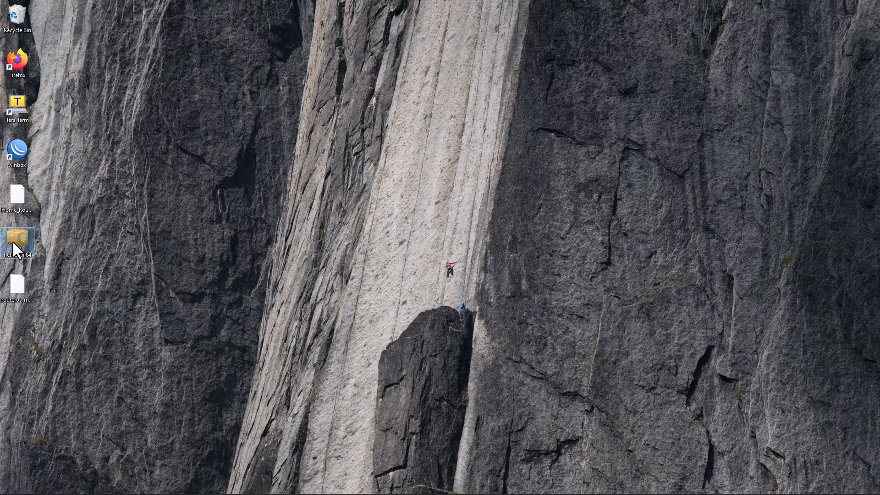
left_click(10, 288)
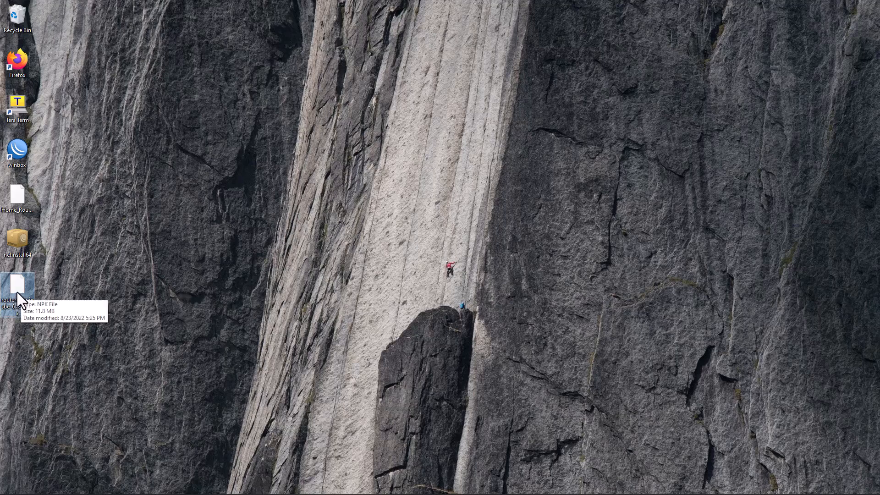
left_click(100, 271)
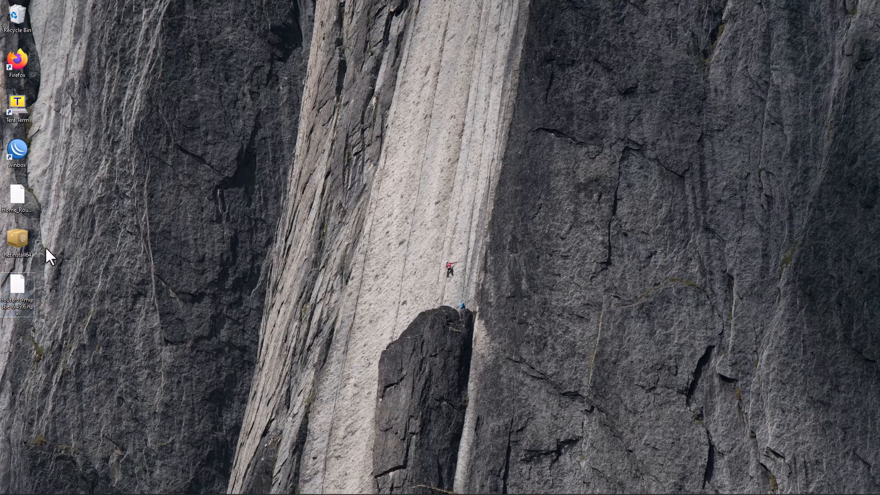
double_click(11, 237)
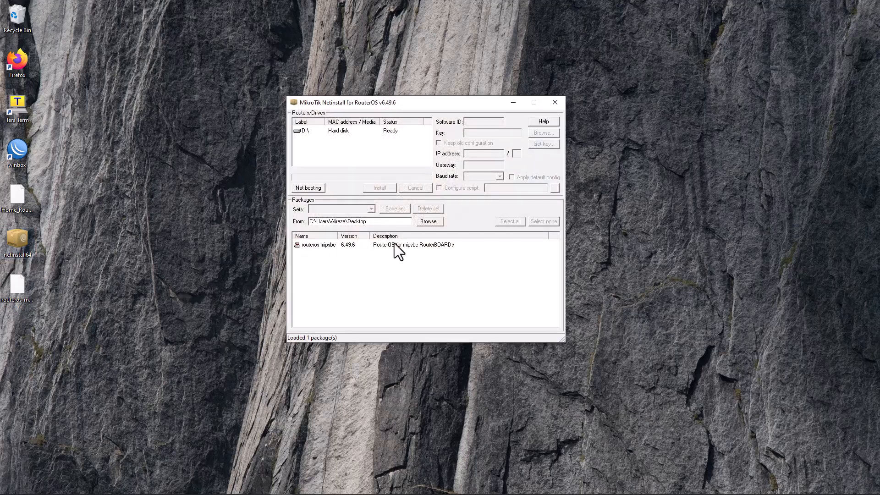
- Set the Desktop folder as the package directory and check the routeros-mipsbe 6.49.6 package in the list
left_click(424, 222)
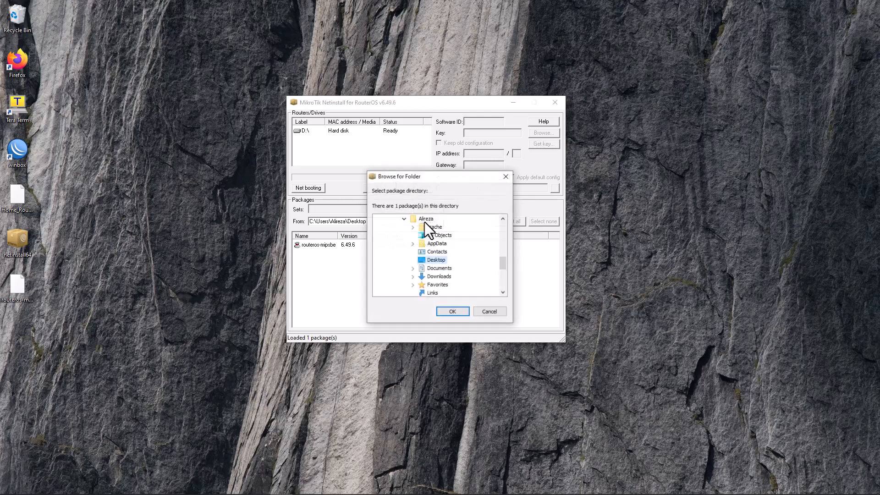
left_click(450, 312)
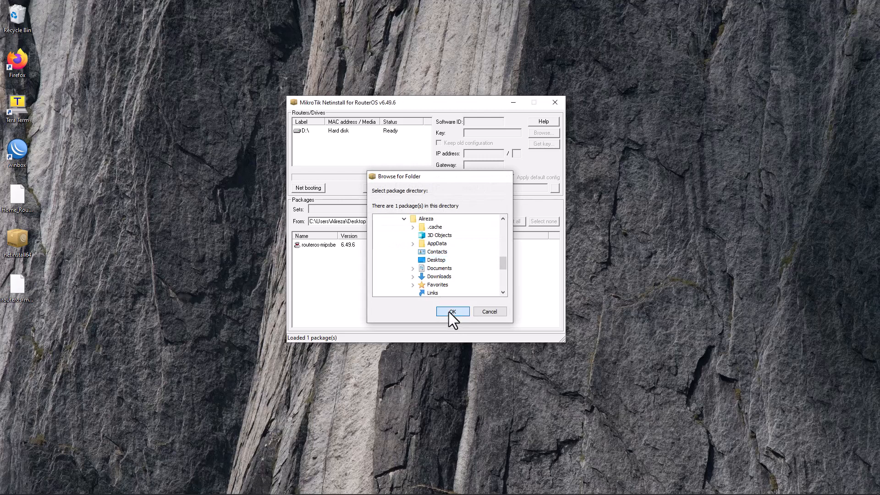
left_click(314, 246)
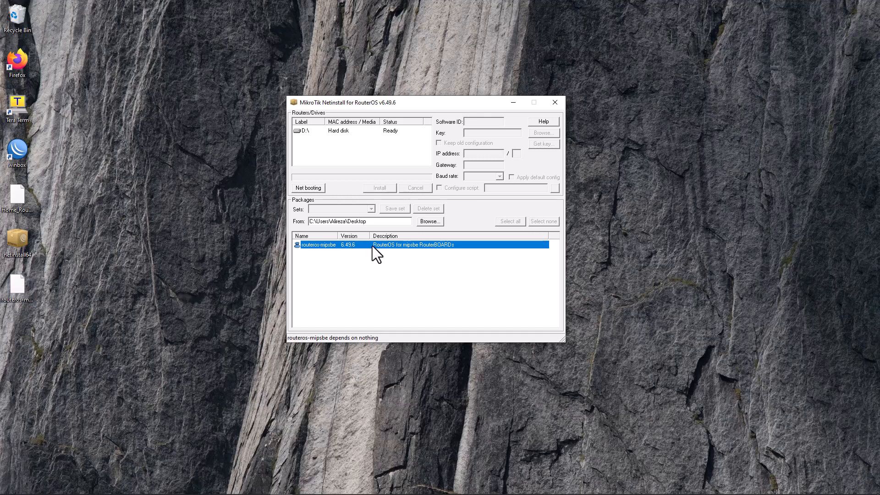
left_click(364, 276)
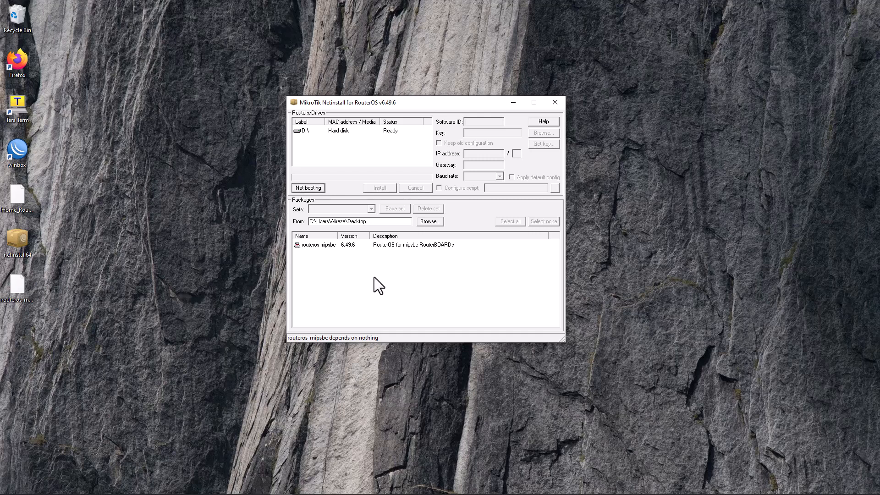
- Apply the network booting settings with the boot server enabled and the client IP address 192.168.2.10
left_click(309, 187)
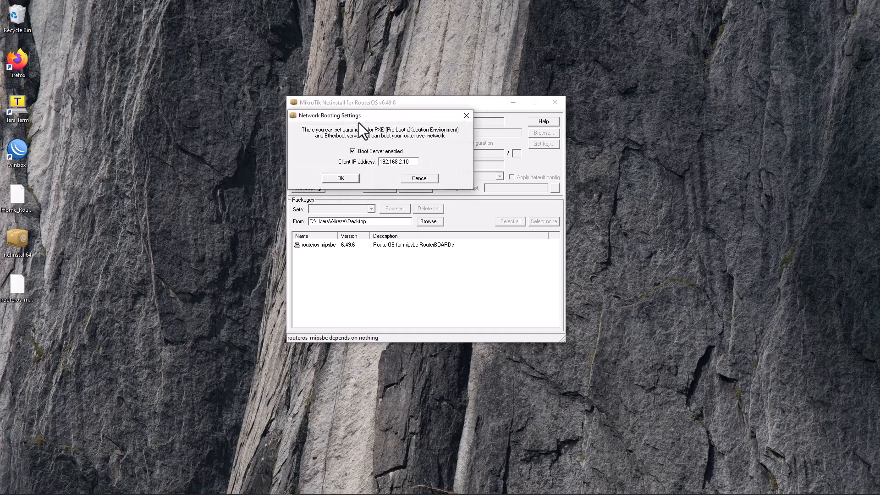
left_click_drag(359, 119, 390, 184)
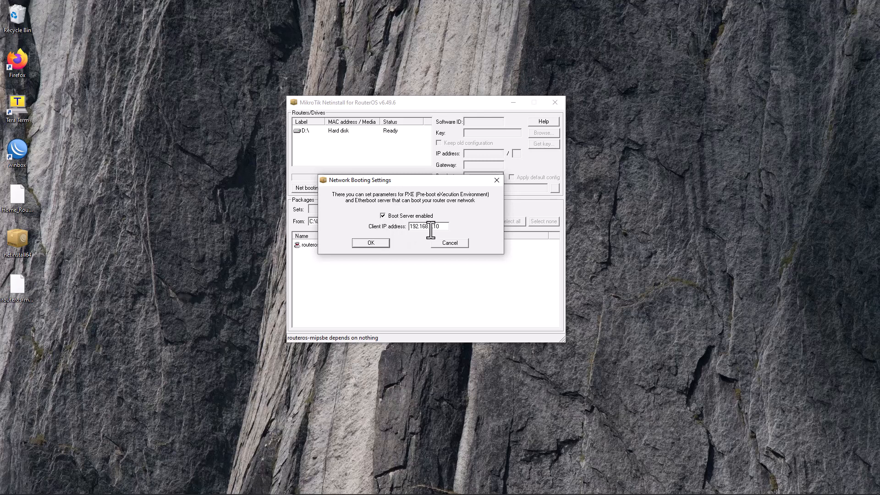
left_click(445, 226)
left_click(378, 244)
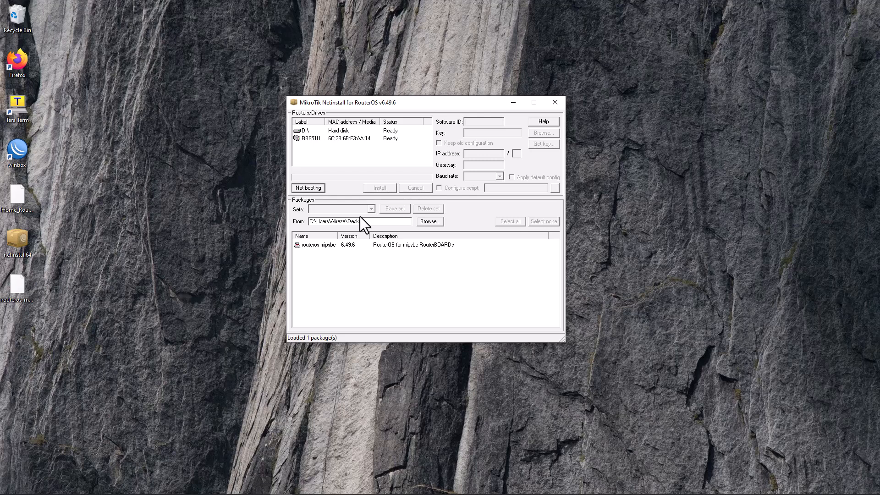
- Install the routeros-mipsbe 6.49.6 package on the RB951Ui-2HnD router
left_click_drag(322, 121, 347, 121)
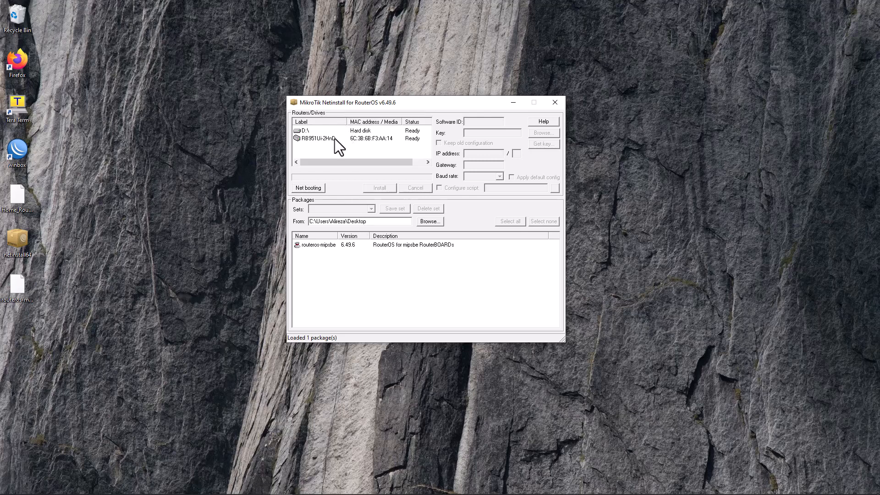
left_click(328, 138)
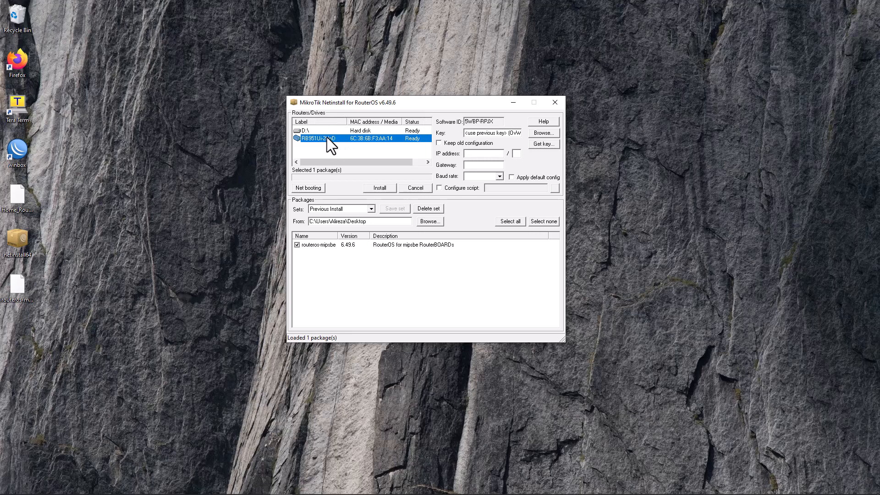
left_click(302, 246)
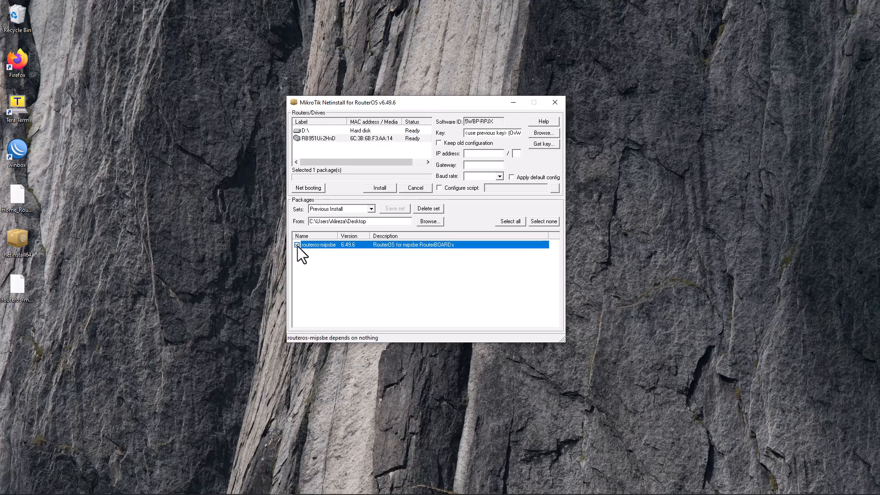
left_click(378, 188)
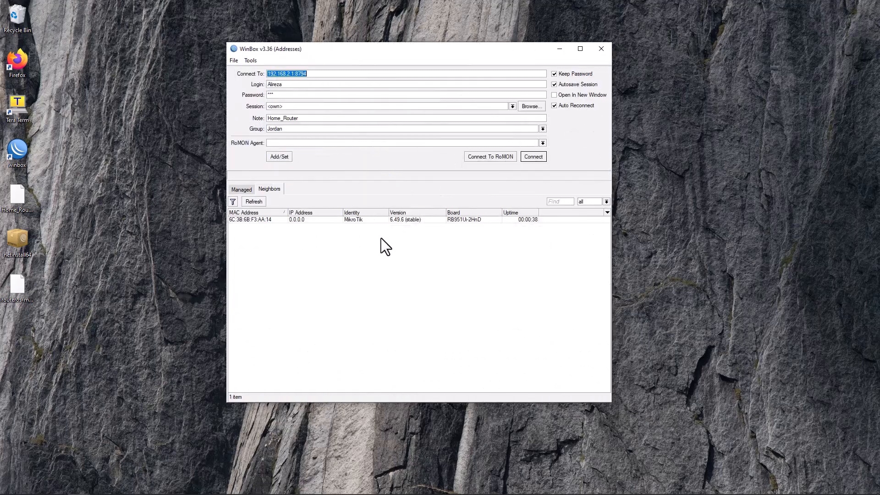
- In WinBox, connect to the neighboring RB951Ui-2HnD as admin with an empty password and dismiss the password change request
left_click(298, 221)
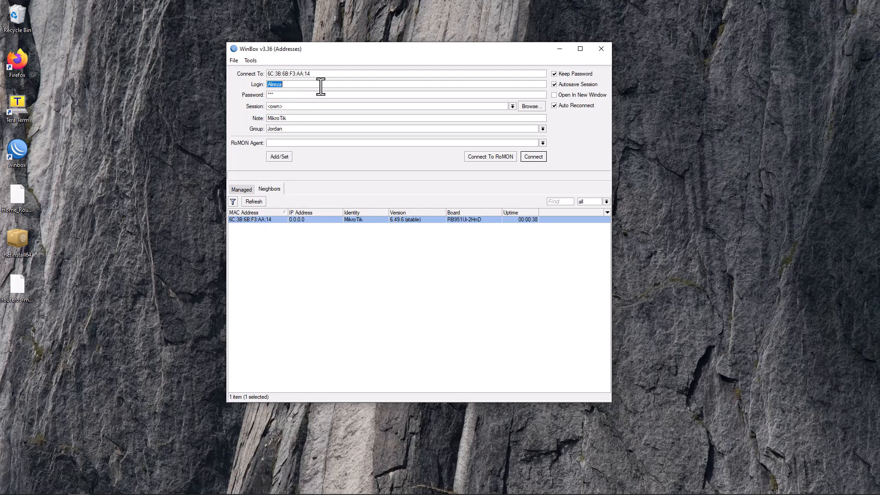
type("admin")
key("Tab")
key("BackSpace")
key("Return")
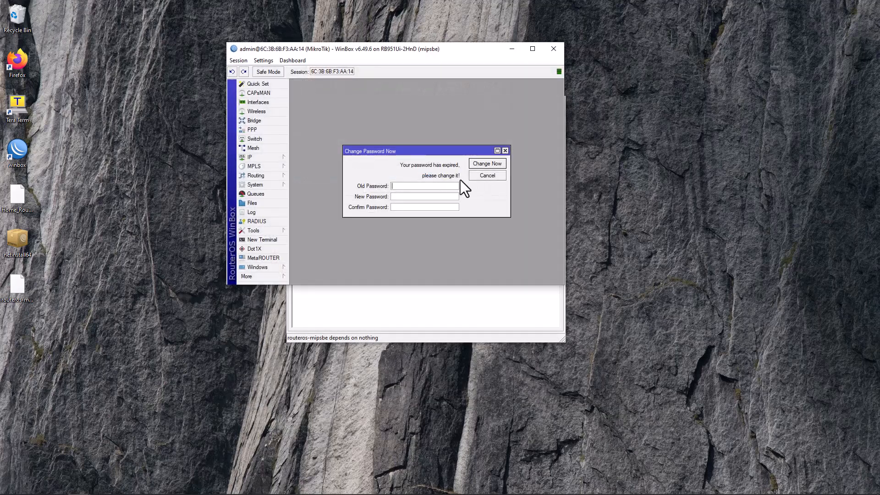
left_click(485, 177)
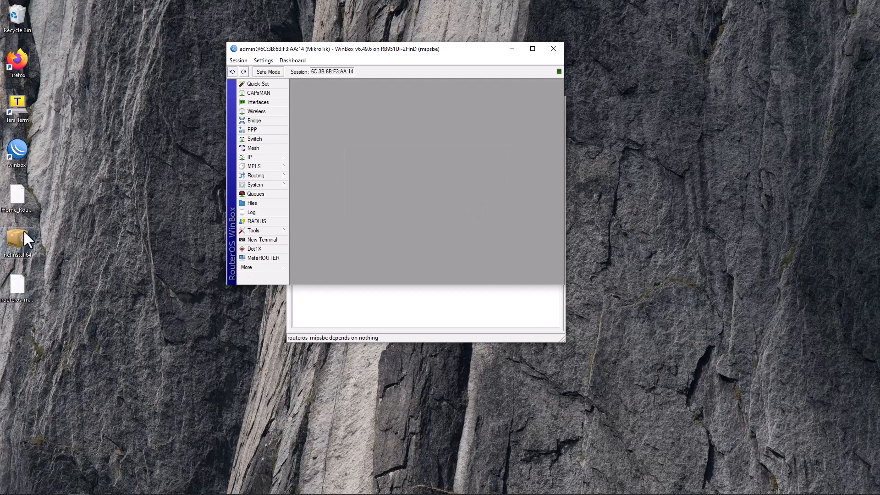
- Upload the Home_Router-20220820-1604.backup file from the desktop to the router's file list and maximize both windows
left_click_drag(20, 199, 389, 188)
left_click(370, 143)
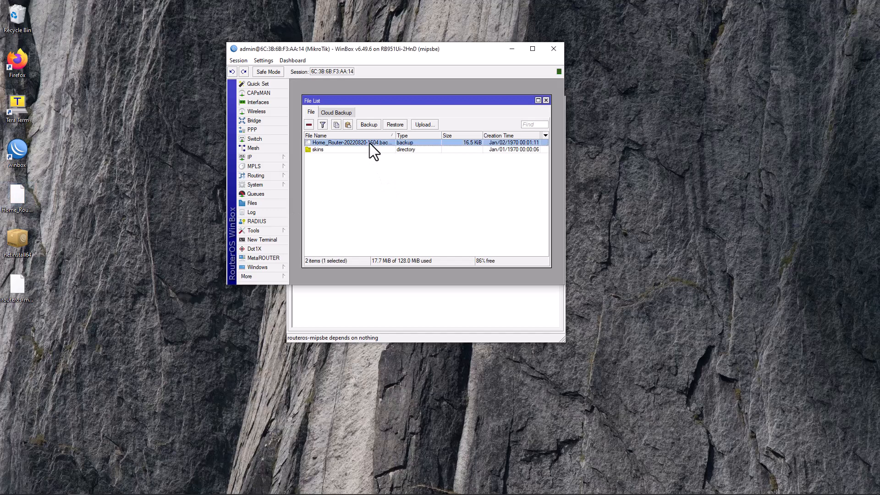
left_click(532, 49)
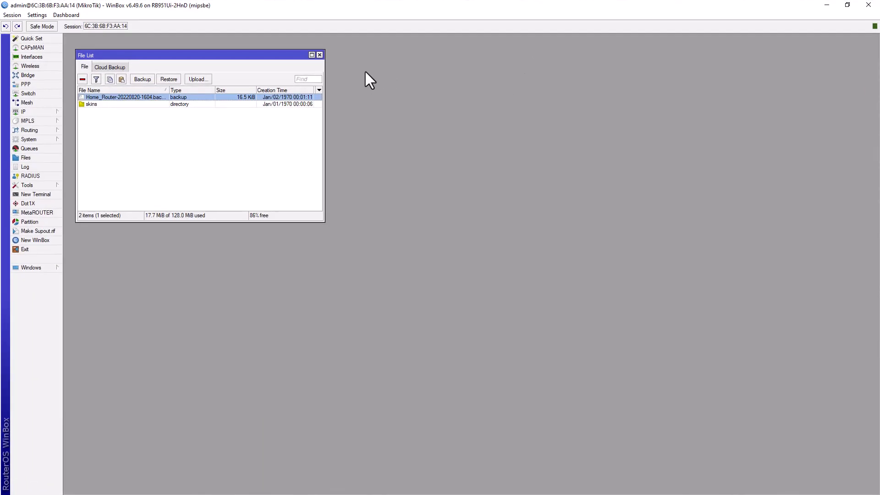
left_click(312, 55)
- Restore the router configuration from Home_Router-20220820-1604.backup, entering the backup password and accepting the reboot
left_click(150, 60)
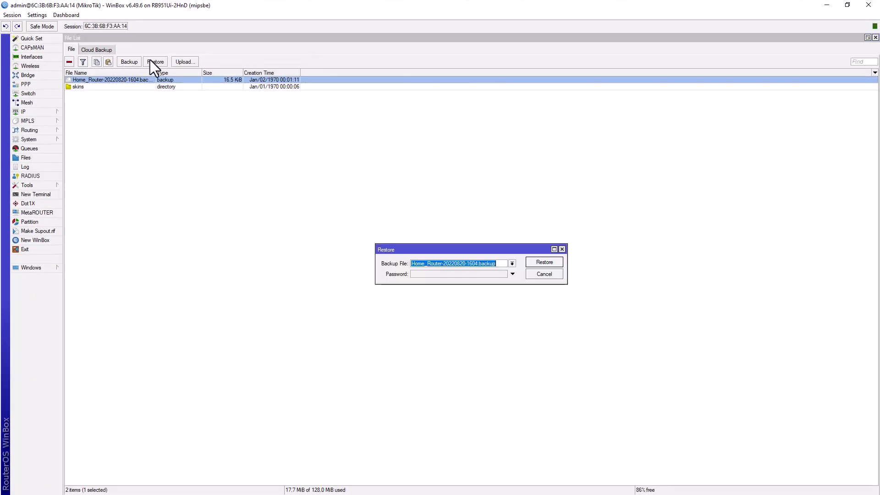
left_click(419, 274)
type("1")
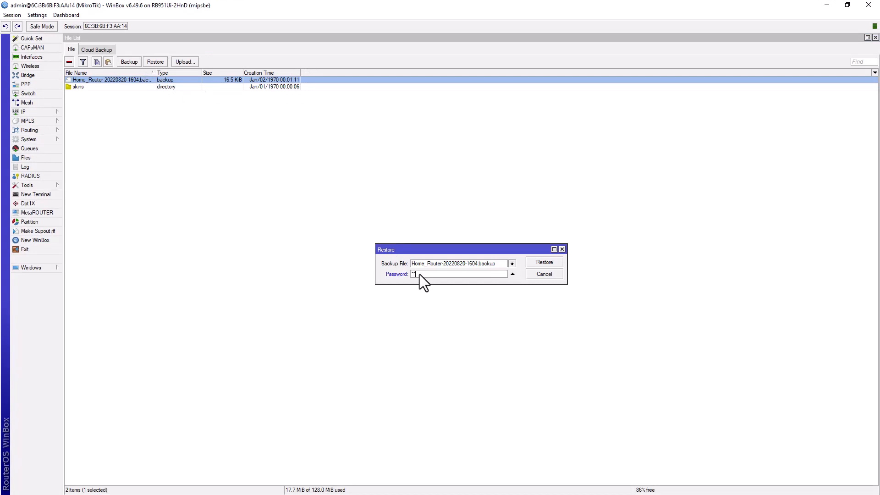
type("******")
left_click(536, 262)
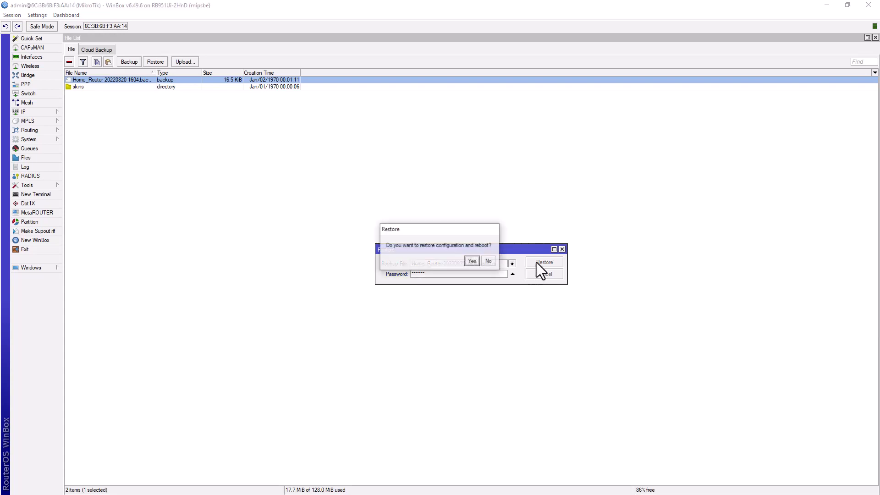
left_click(470, 262)
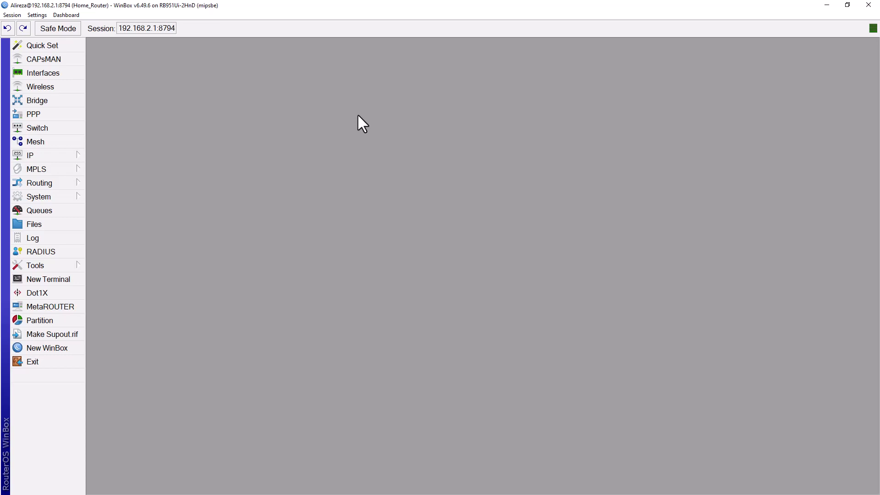
- Open the router's IP service list to check the restored services
left_click(69, 155)
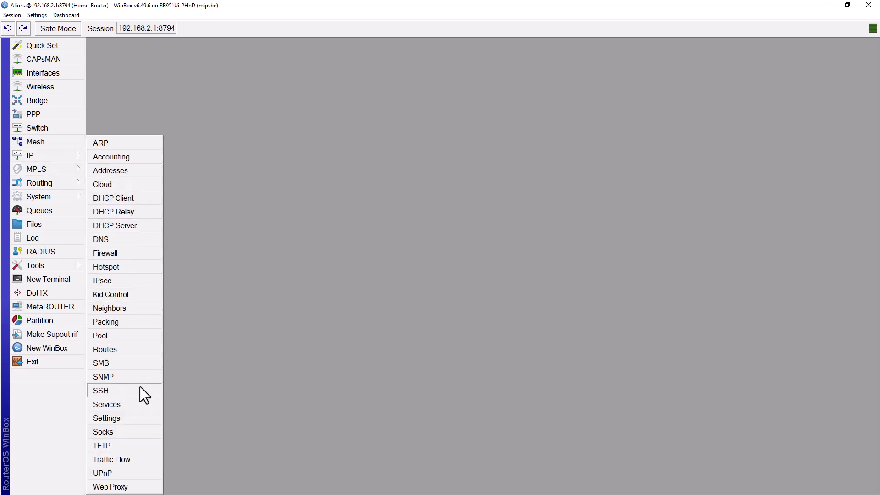
left_click(133, 404)
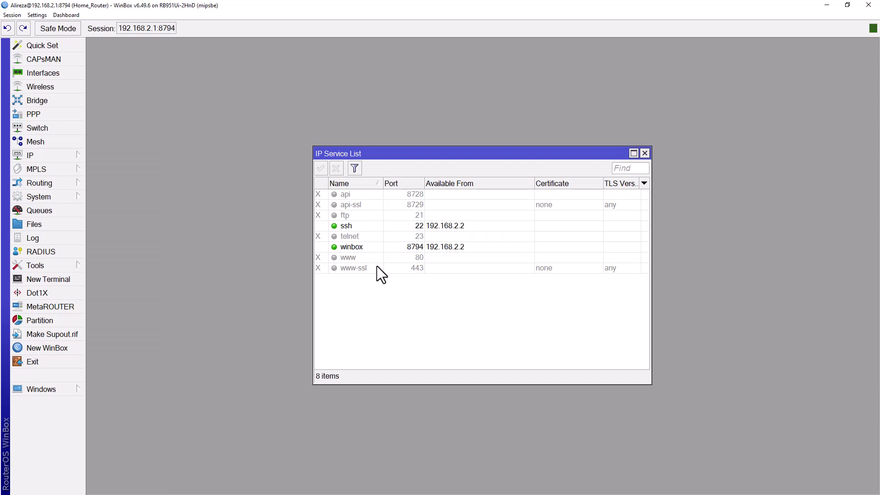